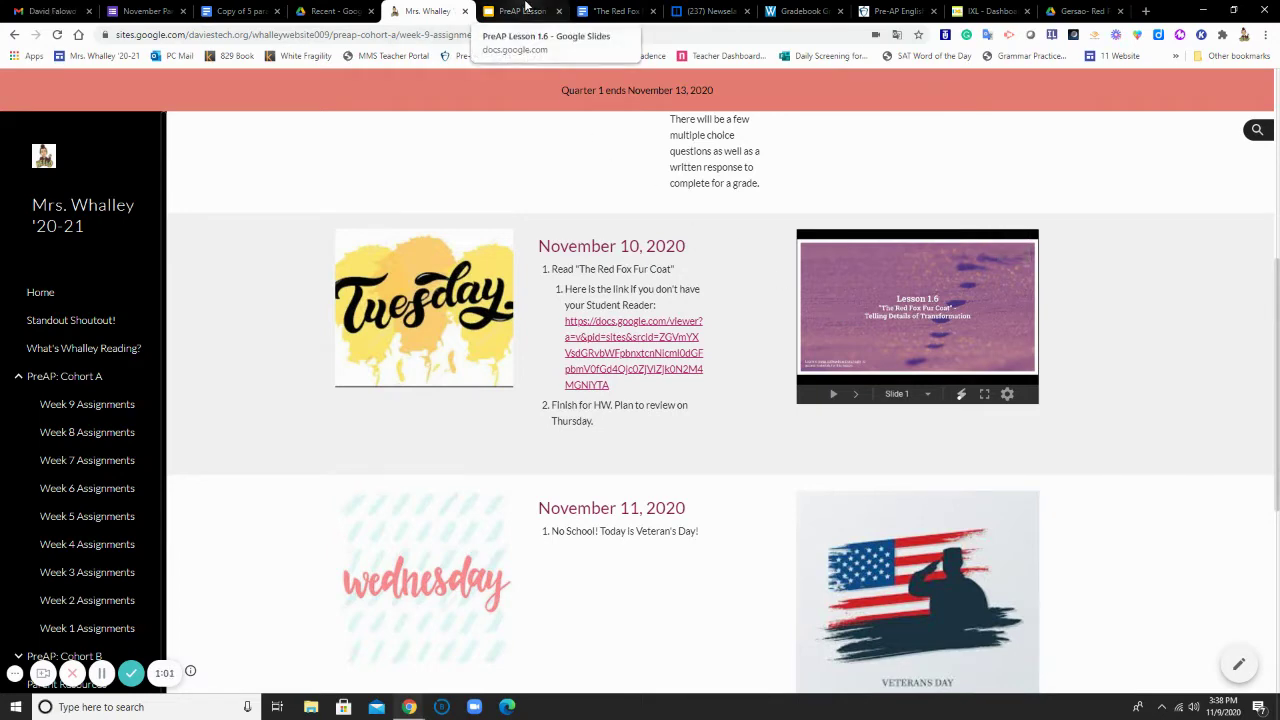
Switch to the PreAP Lesson 1.6 deck and display slide 2 with its three 'Students will' goals.
click(525, 10)
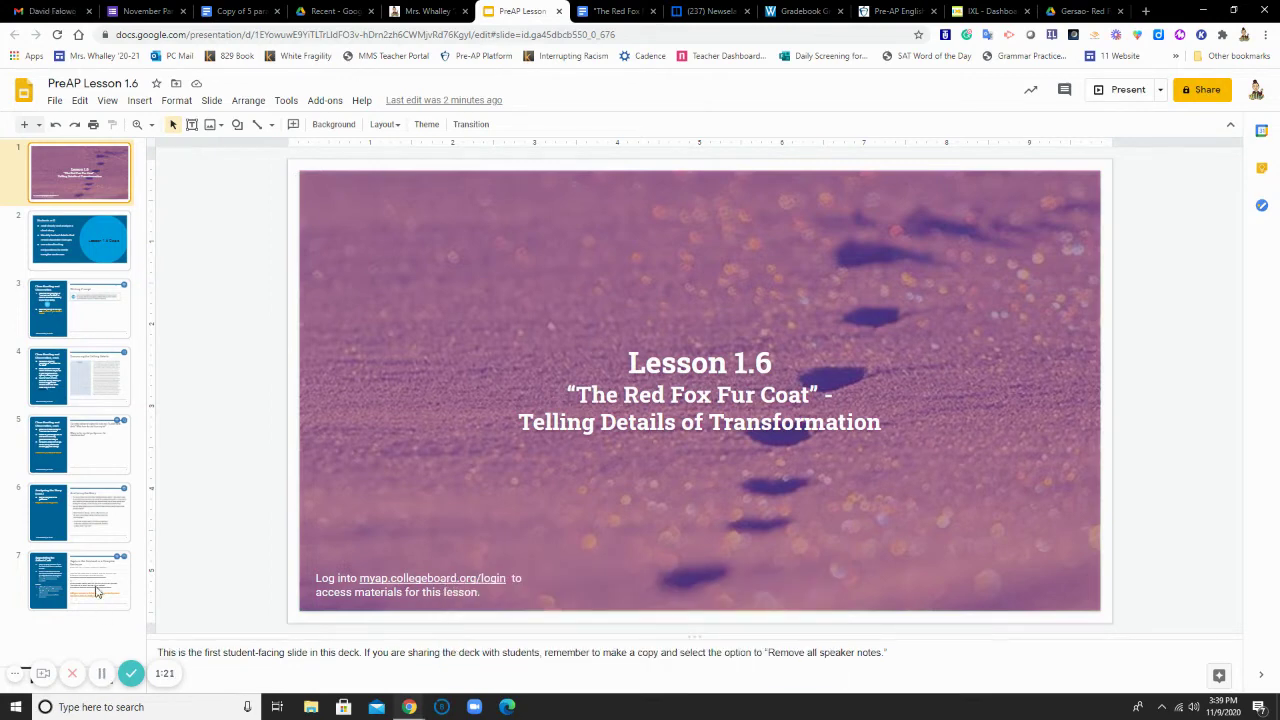
click(80, 245)
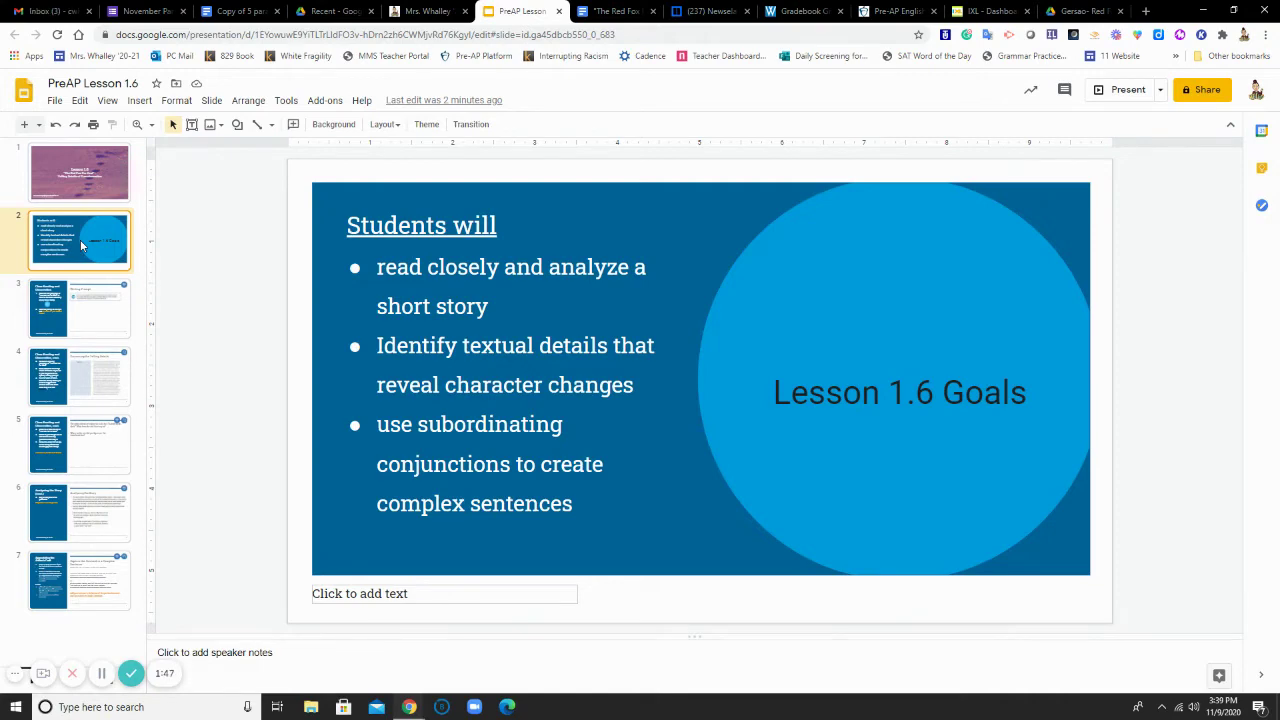
Show slide 3, Close Reading and Observation, then its continuation slide with steps 2–4.
click(81, 292)
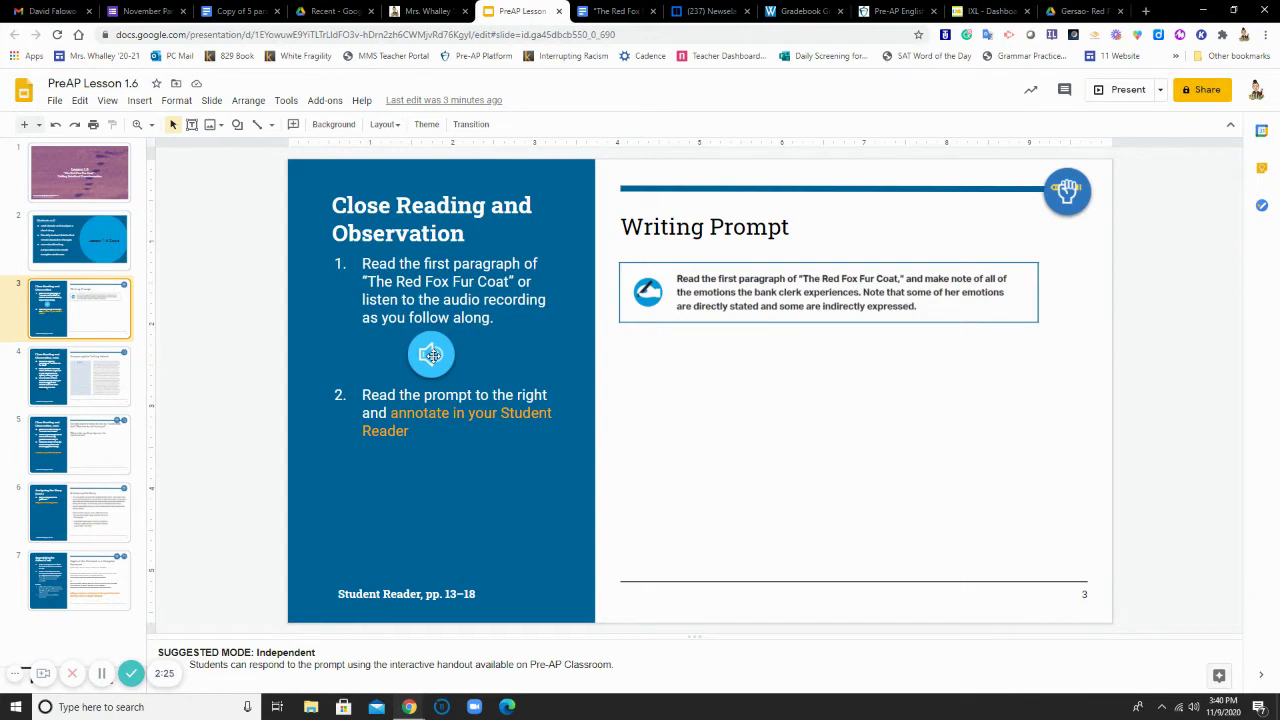
click(98, 677)
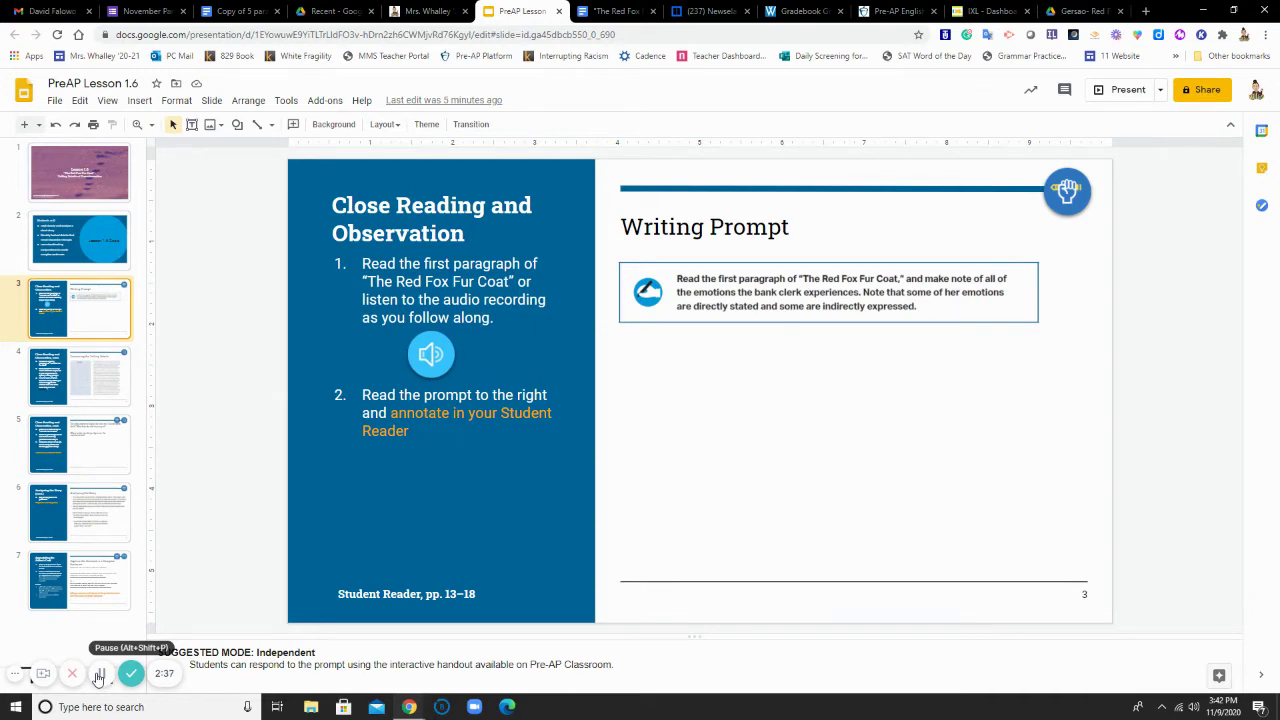
View slide 4 on the telling details, then bring up the Red Fox Fur Coat worksheet.
click(64, 392)
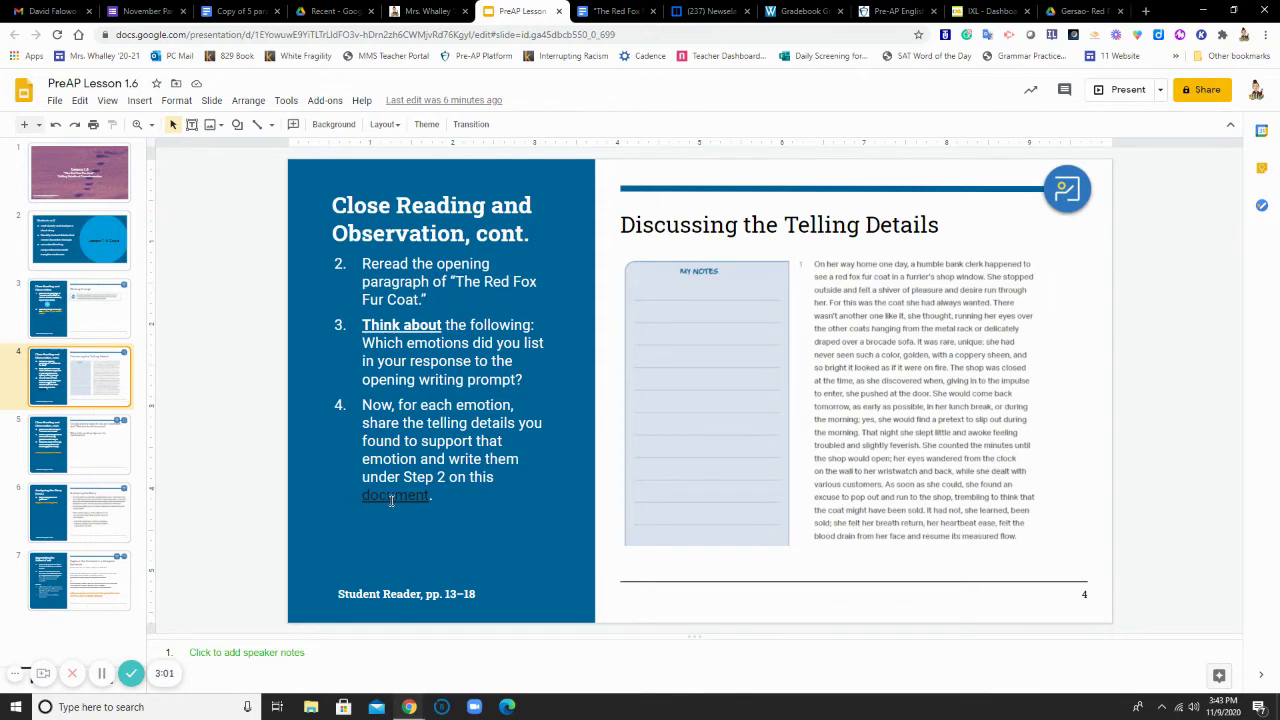
click(615, 11)
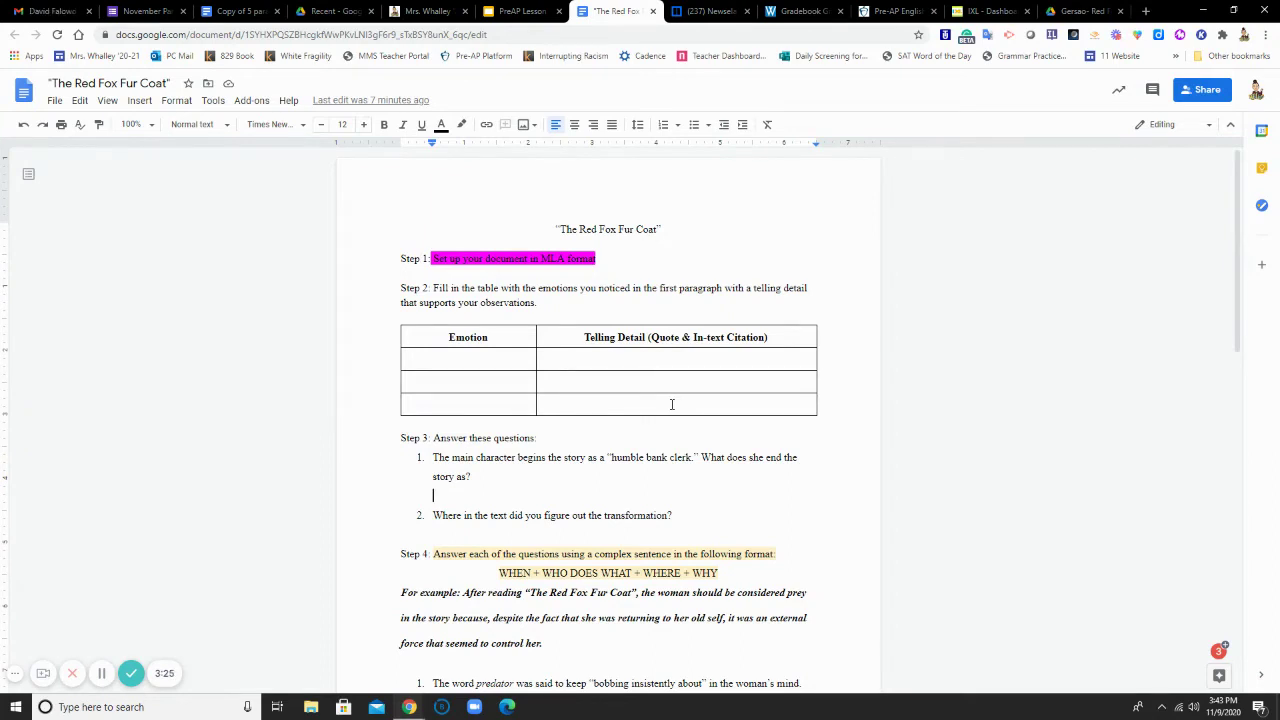
click(494, 363)
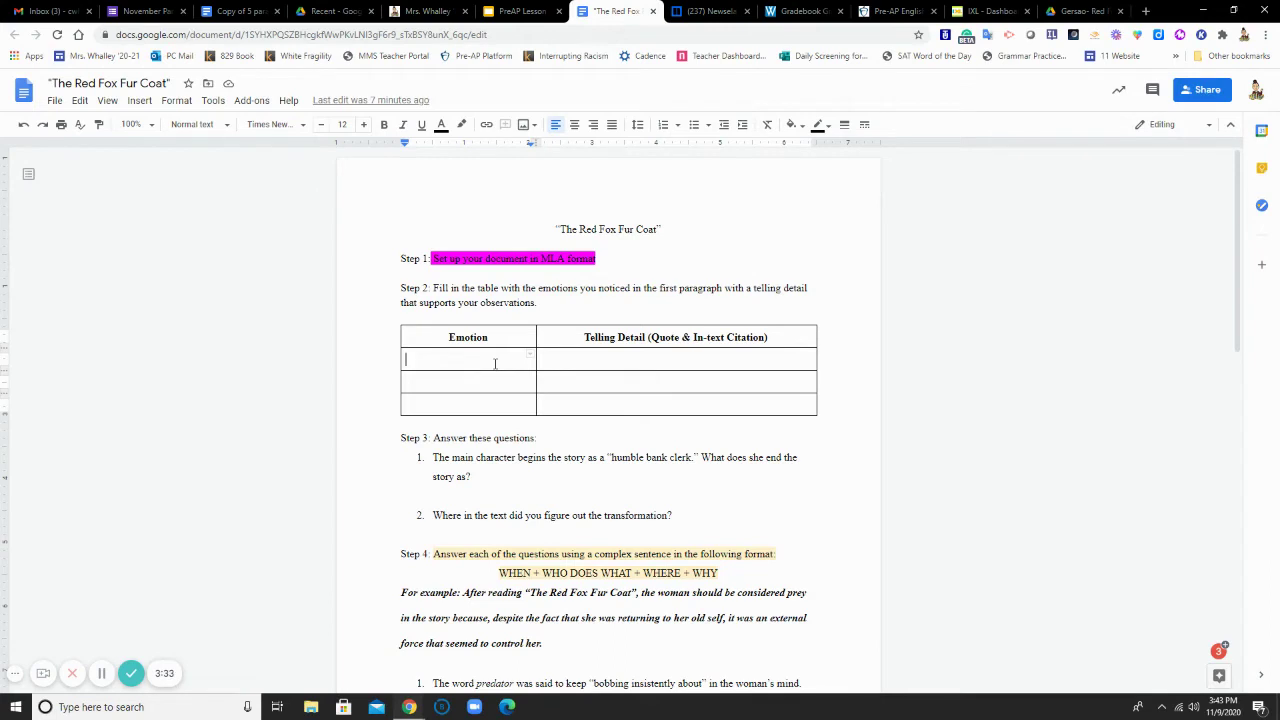
text(Sad)
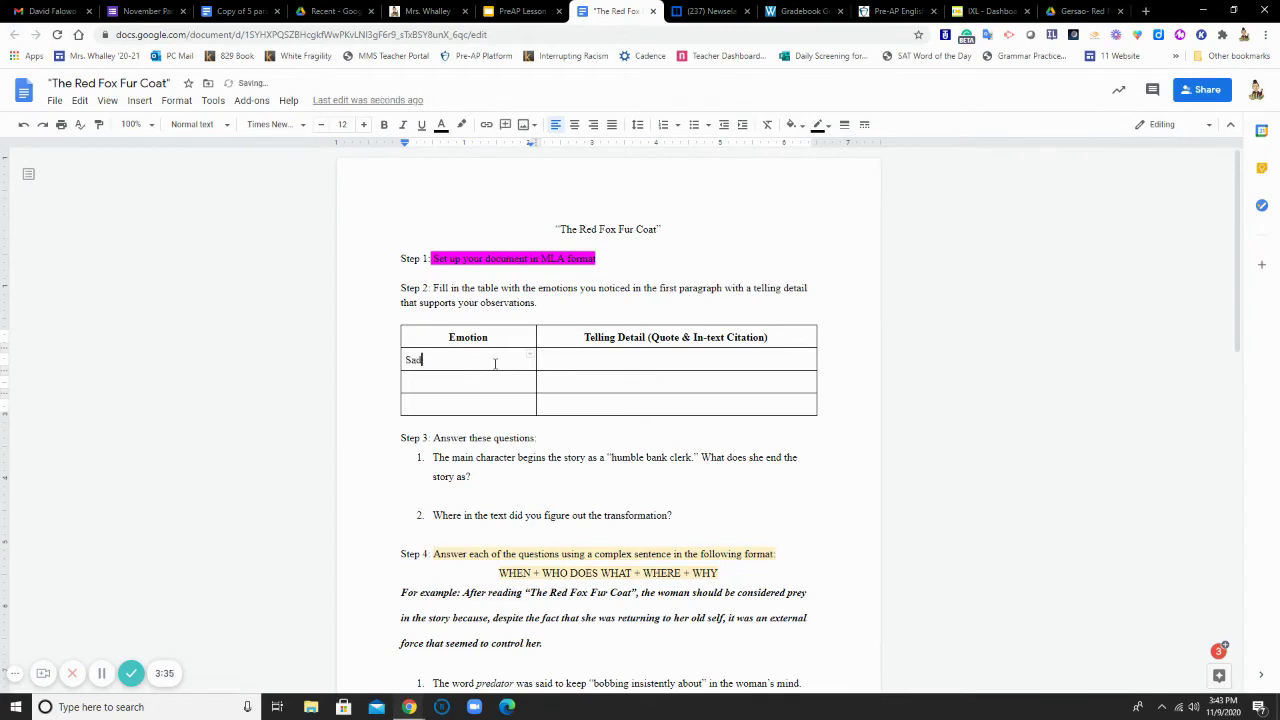
click(623, 358)
text("..." ()
key(BackSpace)
key(BackSpace)
key(BackSpace)
key(BackSpace)
key(BackSpace)
key(BackSpace)
key(BackSpace)
click(458, 354)
key(BackSpace)
key(BackSpace)
key(BackSpace)
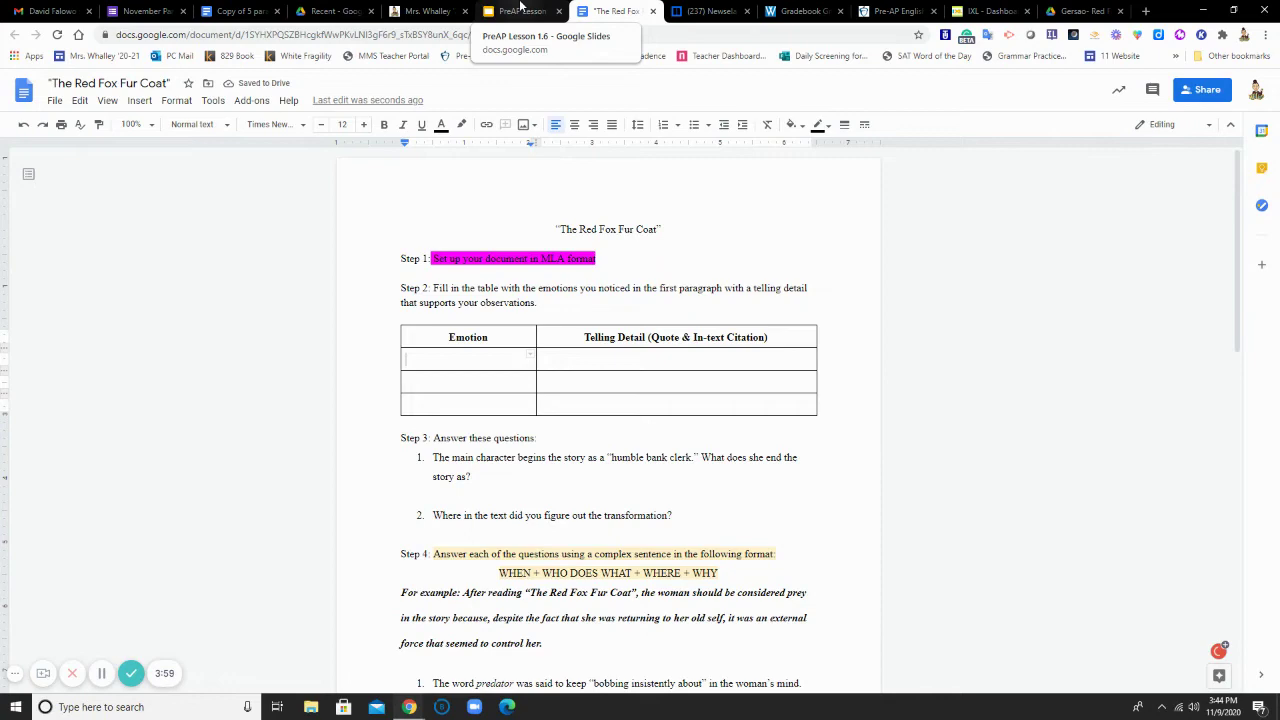
Return to the Lesson 1.6 deck and display slide 5 with the two transformation questions.
click(520, 11)
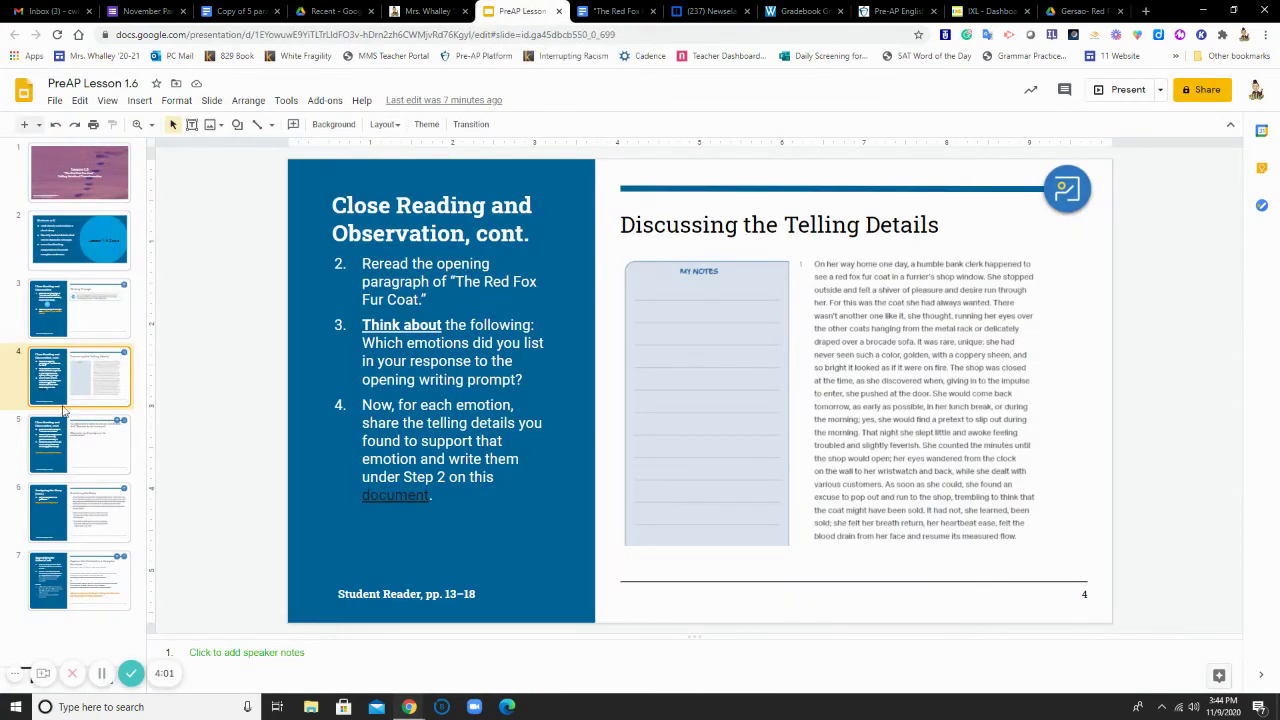
click(80, 452)
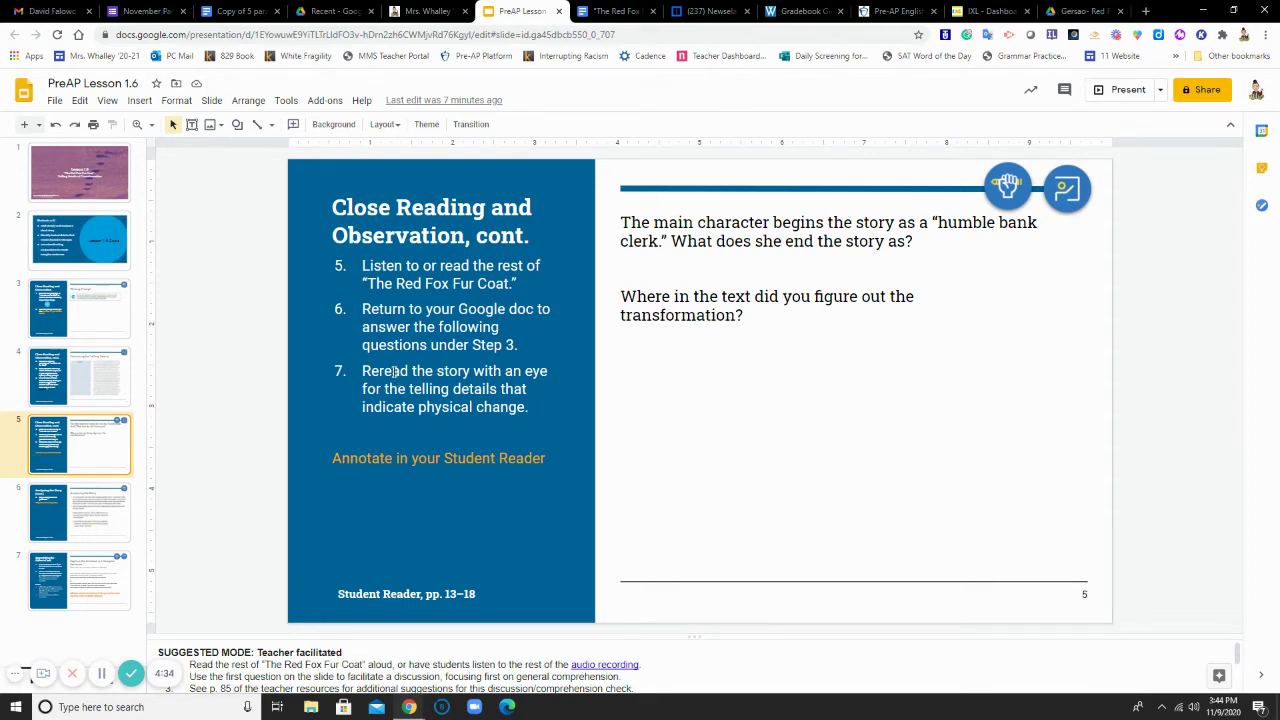
Append 'When did it occur?' to Step 3's question 2 in the Red Fox Fur Coat worksheet.
click(608, 12)
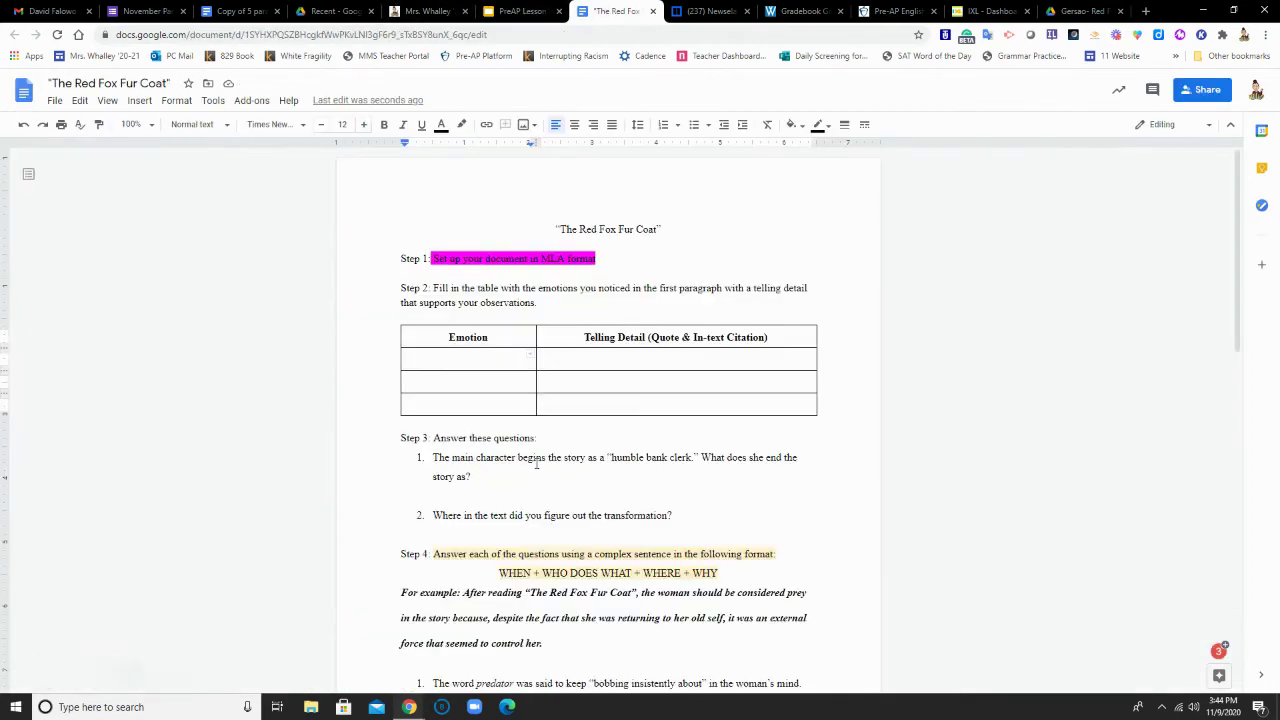
scroll(456, 237, down, 2)
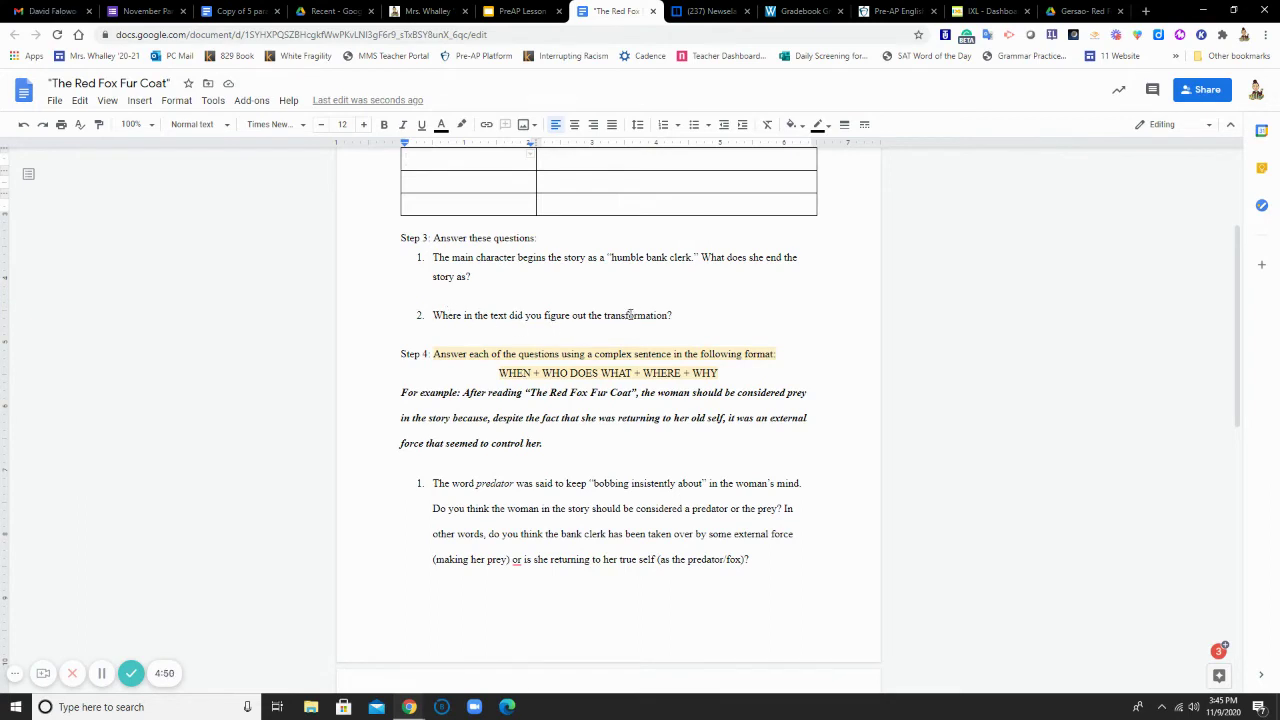
click(686, 314)
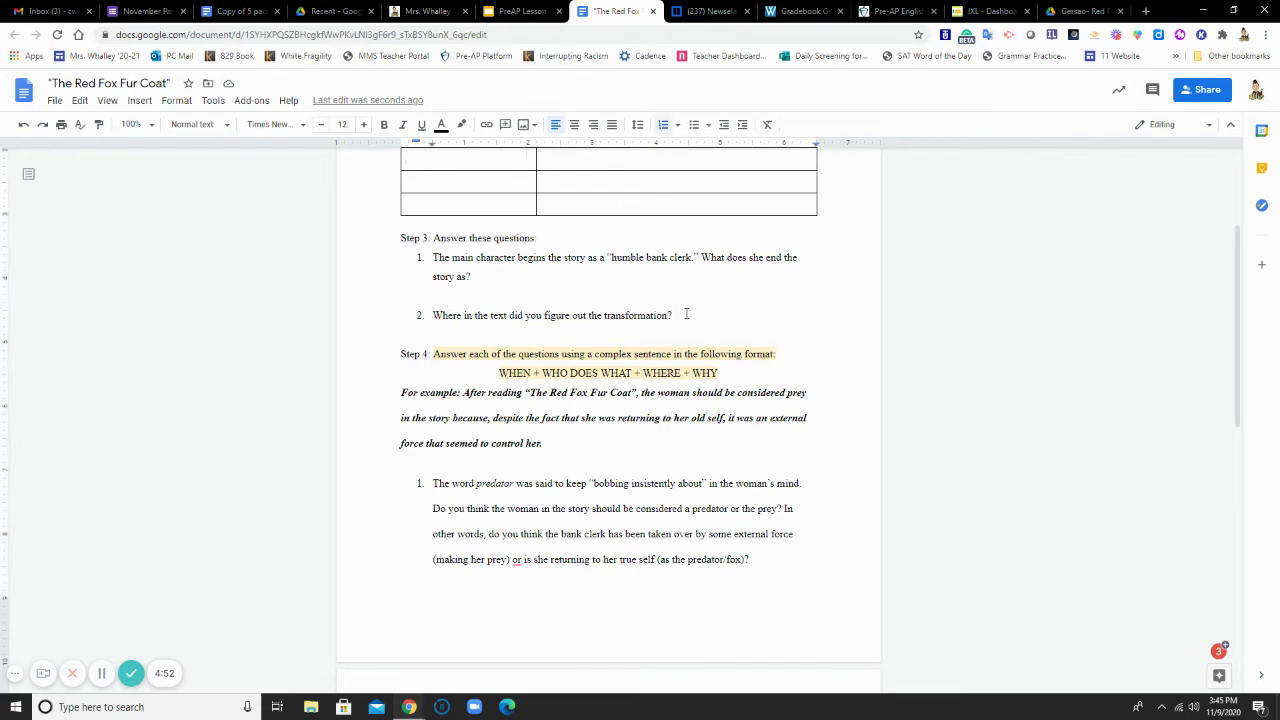
text(When did it occur?)
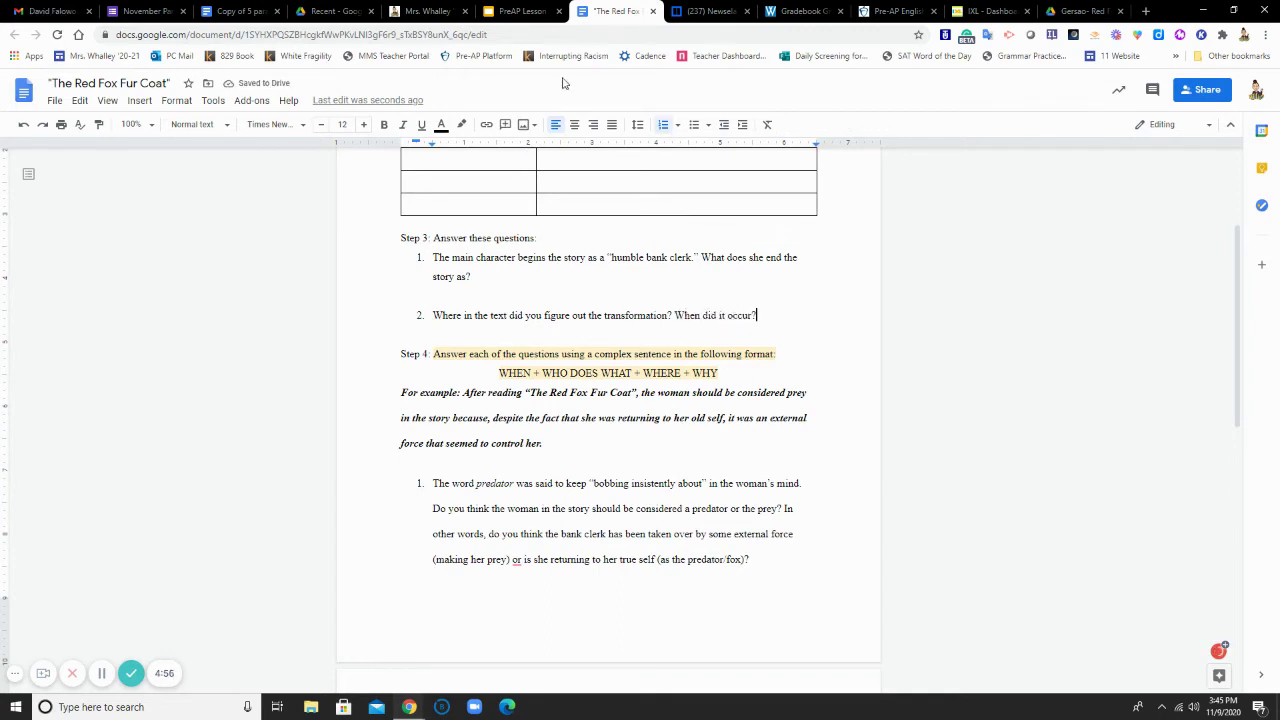
Show slide 6, Analyzing the Story (cont.), and highlight 'Respond to the questions.'.
click(529, 8)
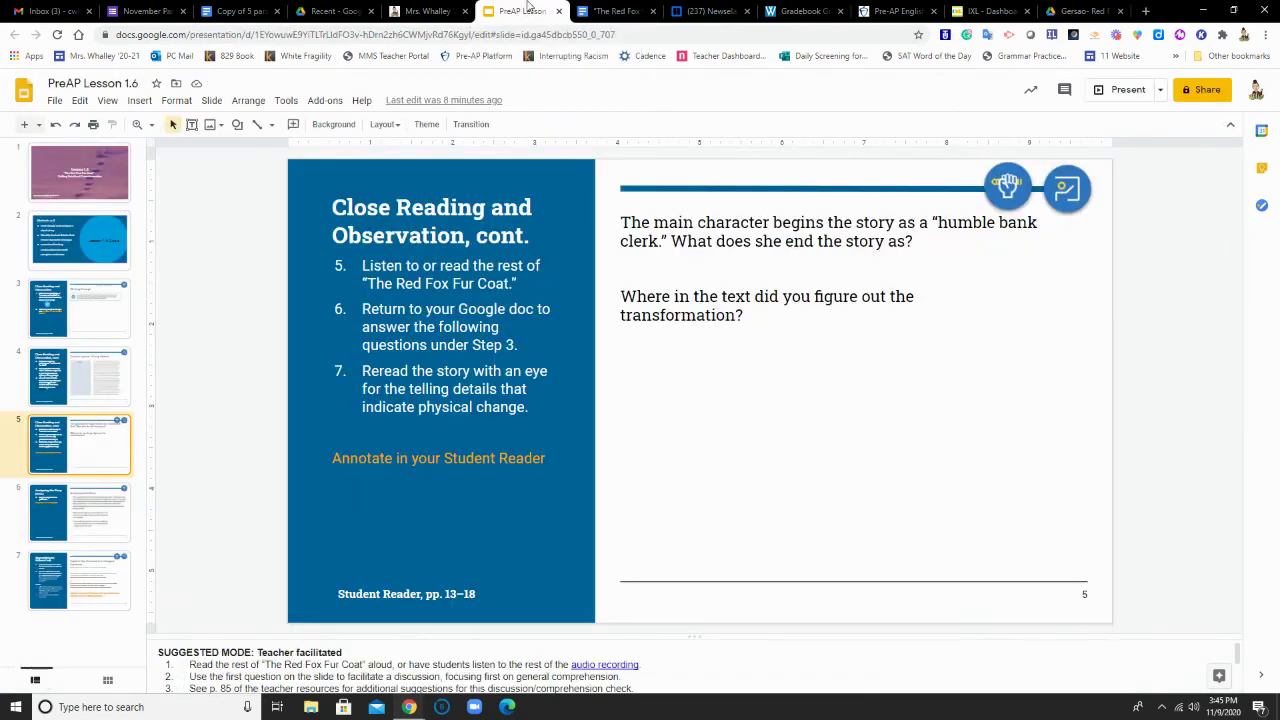
click(81, 504)
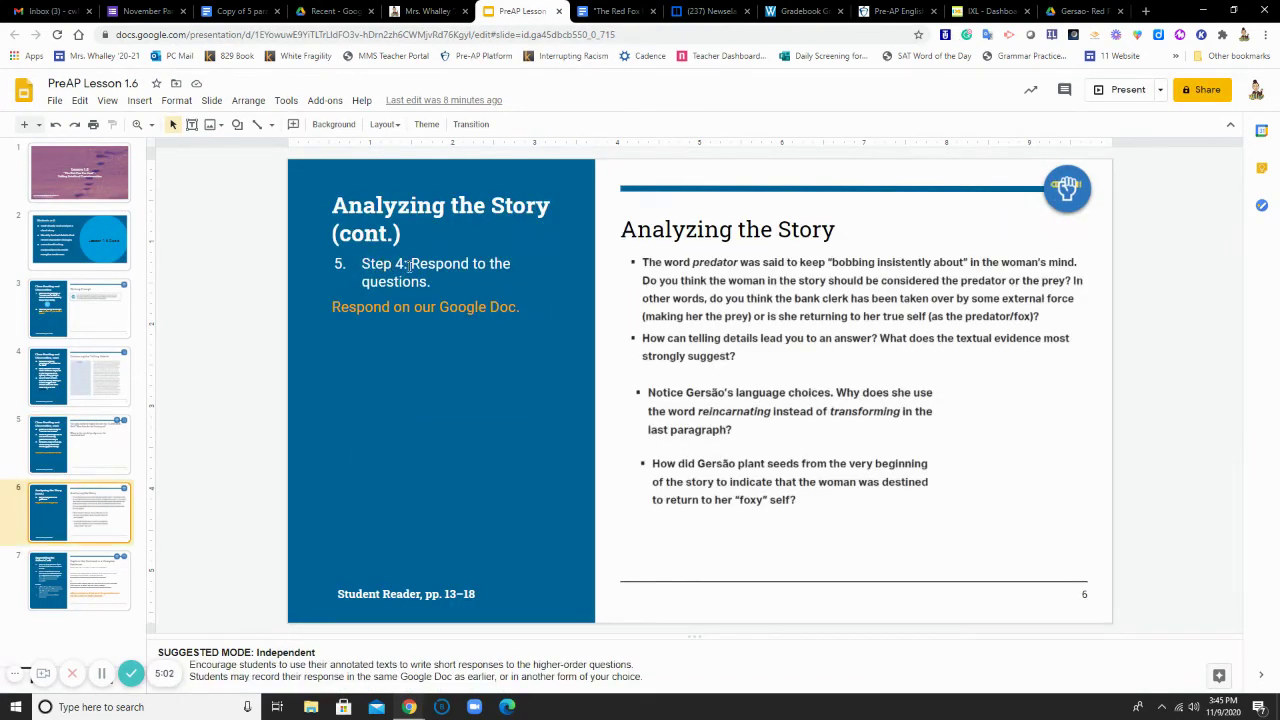
drag(408, 264, 431, 281)
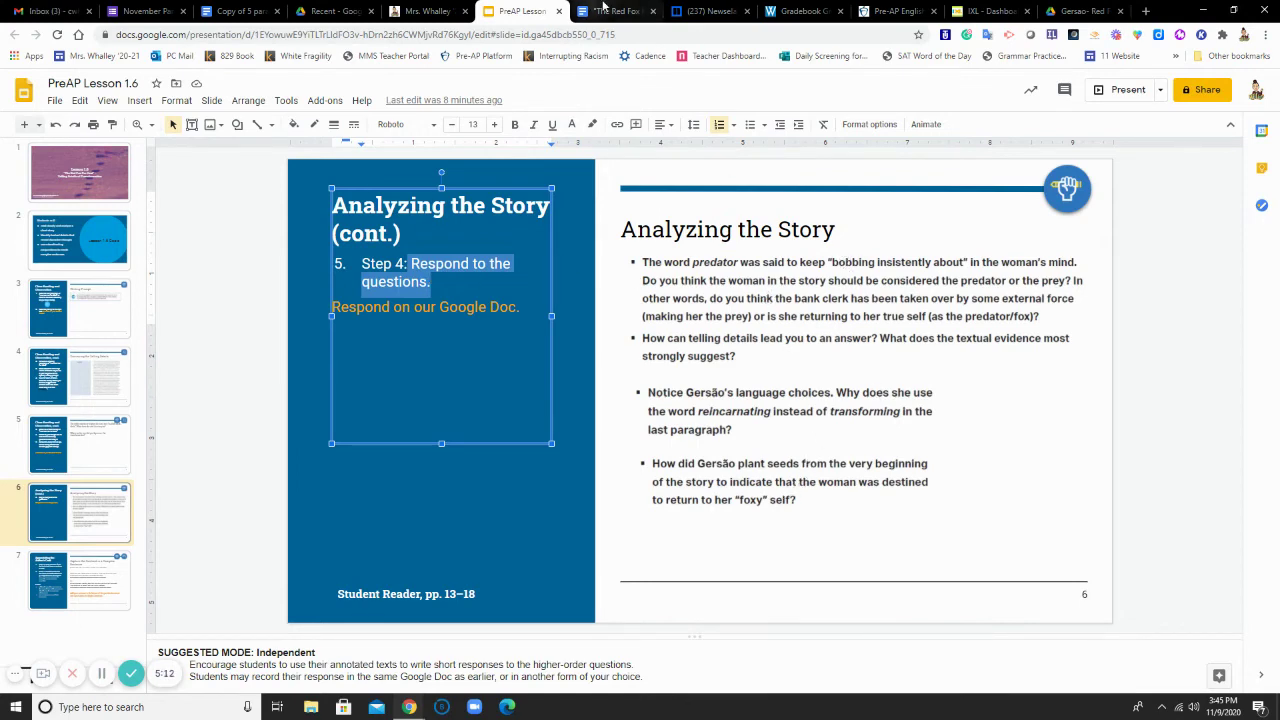
Scroll the Red Fox Fur Coat worksheet through Step 4's questions down to the Complex Sentence box.
click(604, 11)
scroll(570, 434, down, 3)
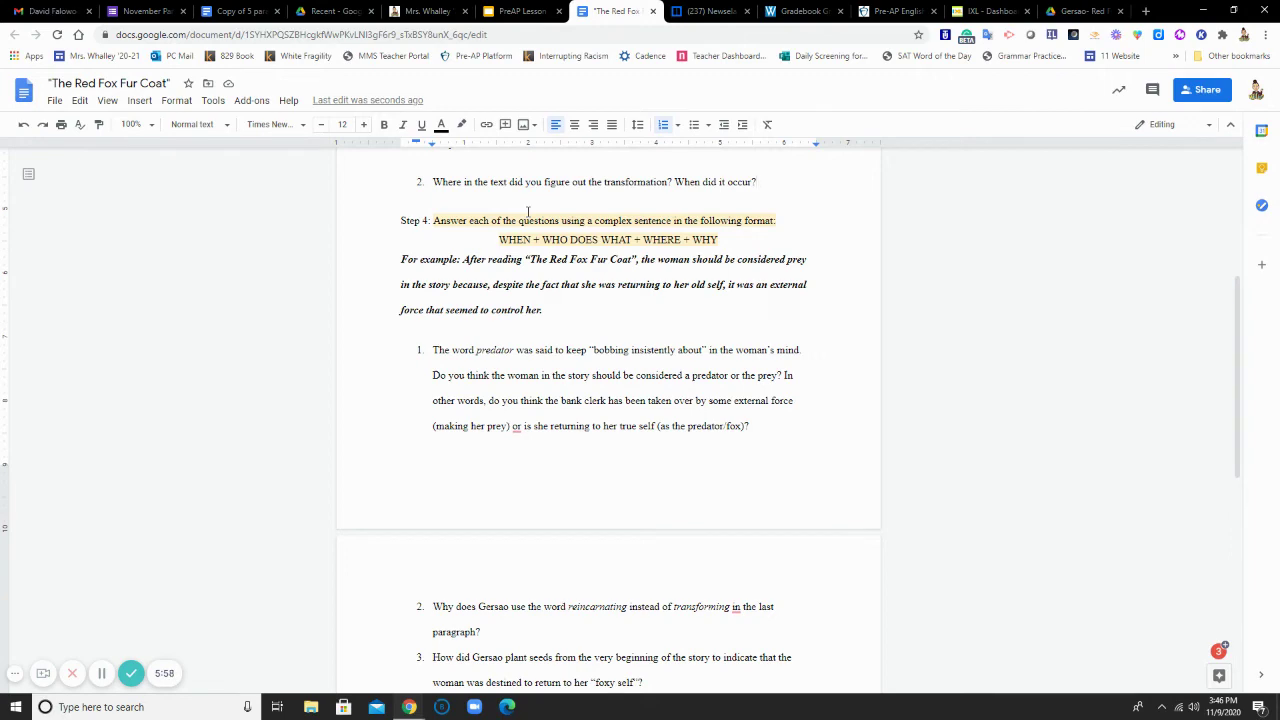
scroll(524, 260, down, 3)
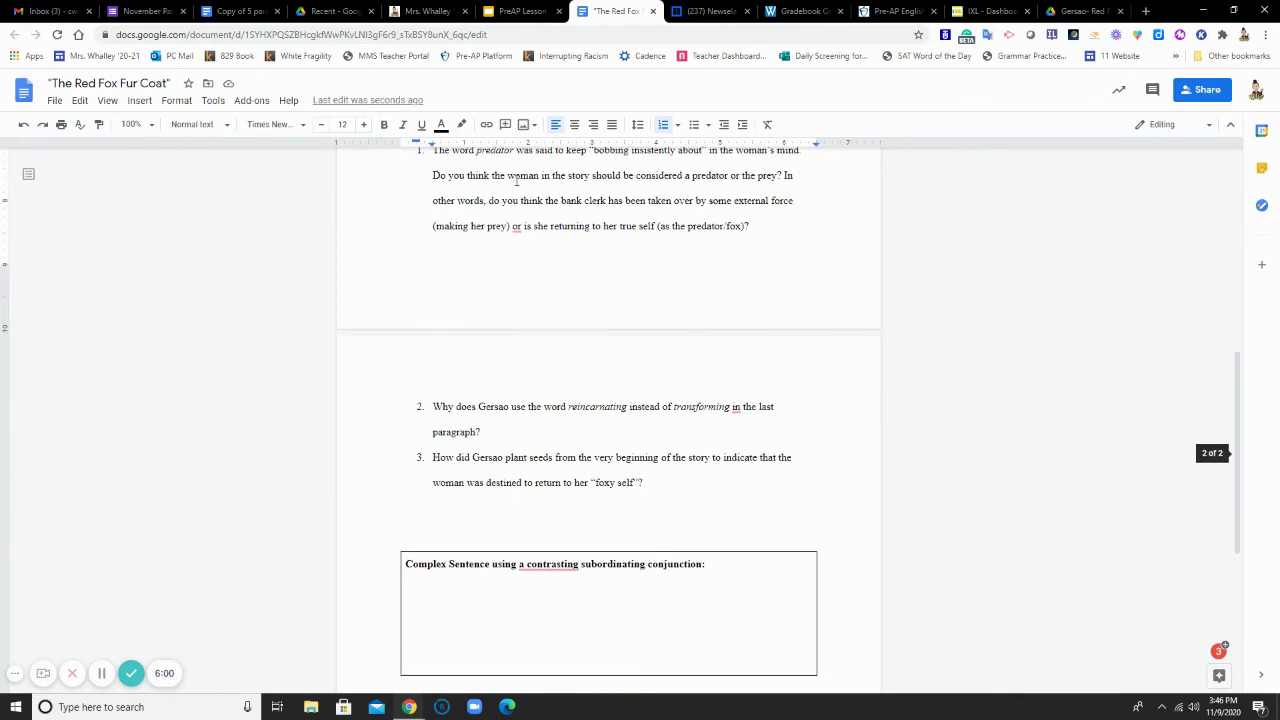
scroll(558, 385, up, 5)
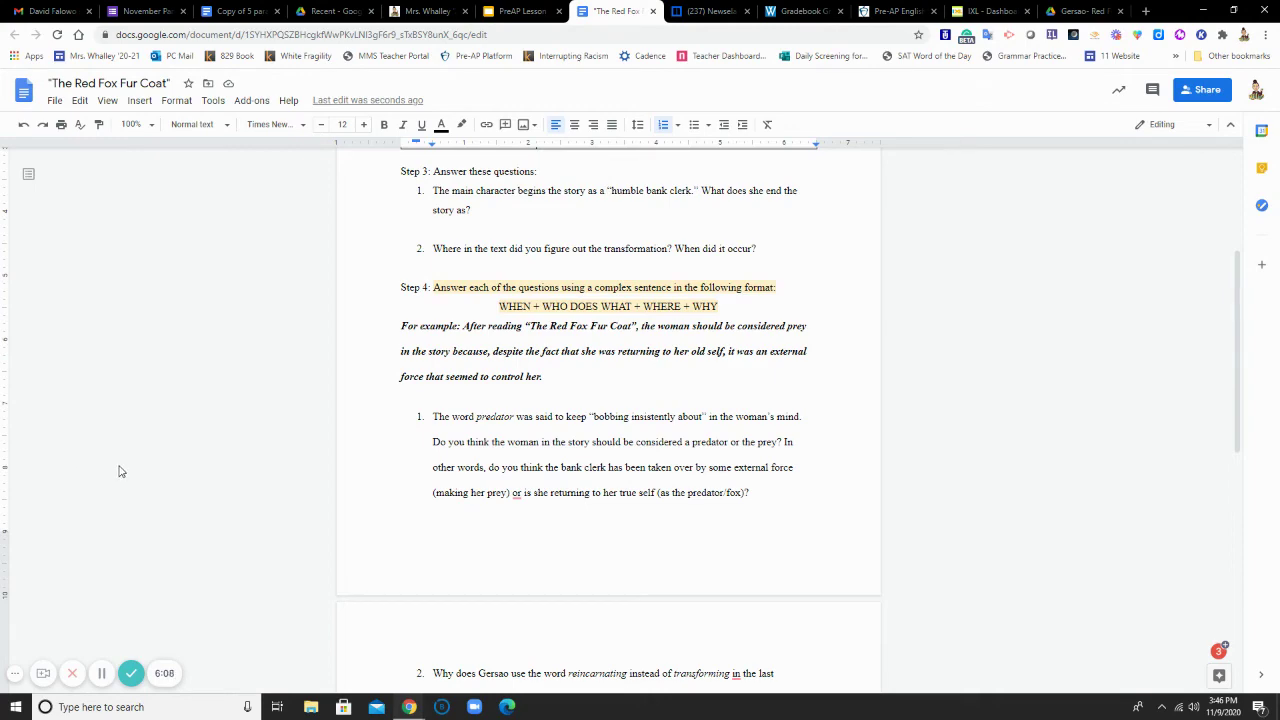
scroll(394, 514, down, 4)
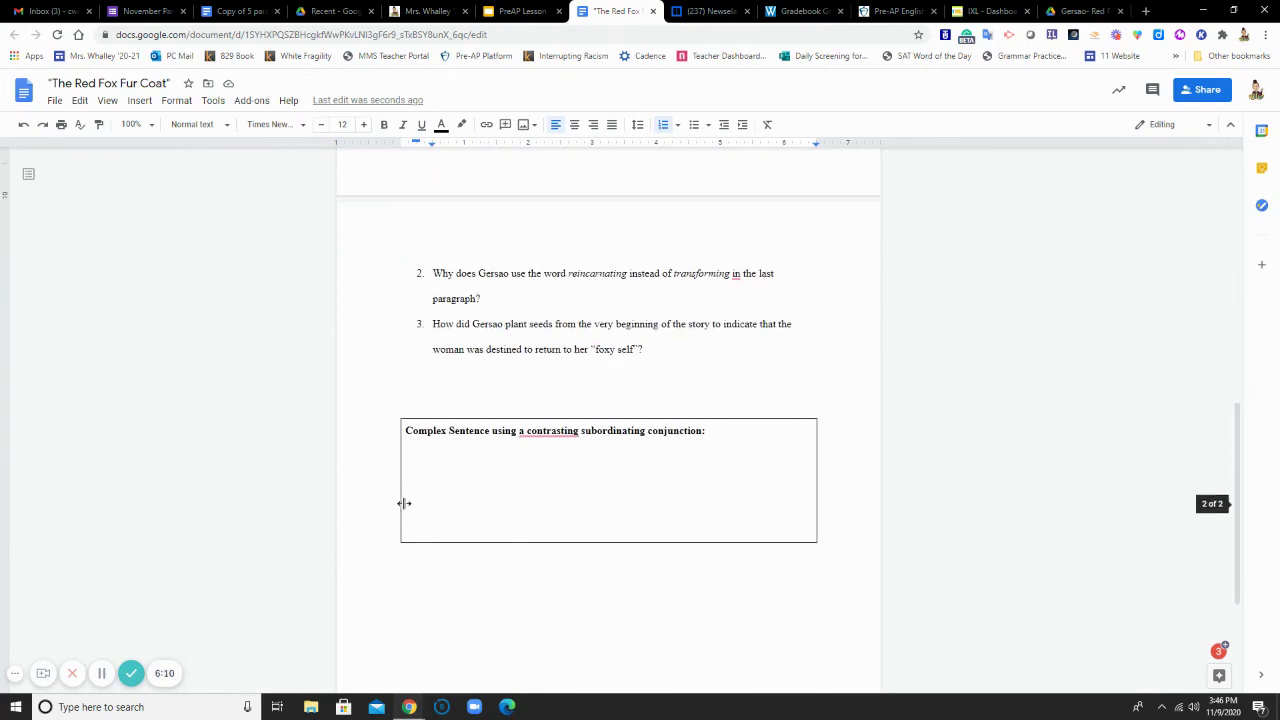
Go back to the Lesson 1.6 slides and display slide 7 with its 'although' sentence stems.
click(520, 11)
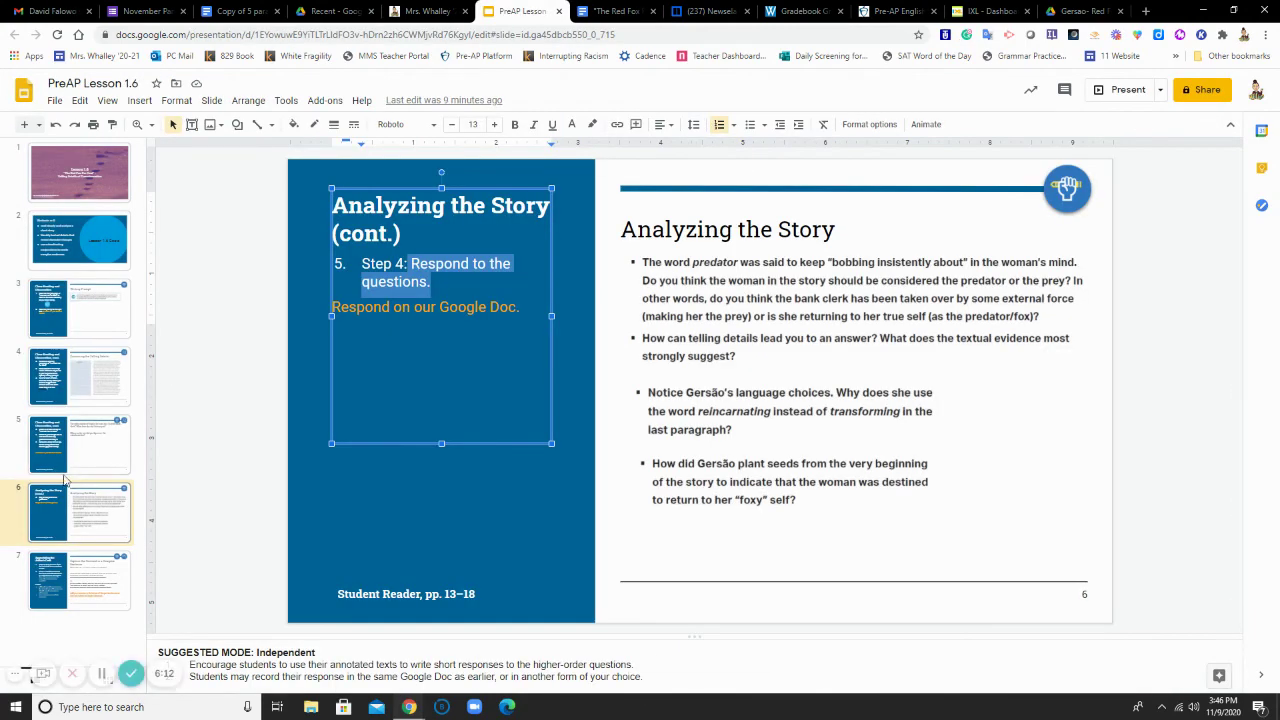
click(82, 578)
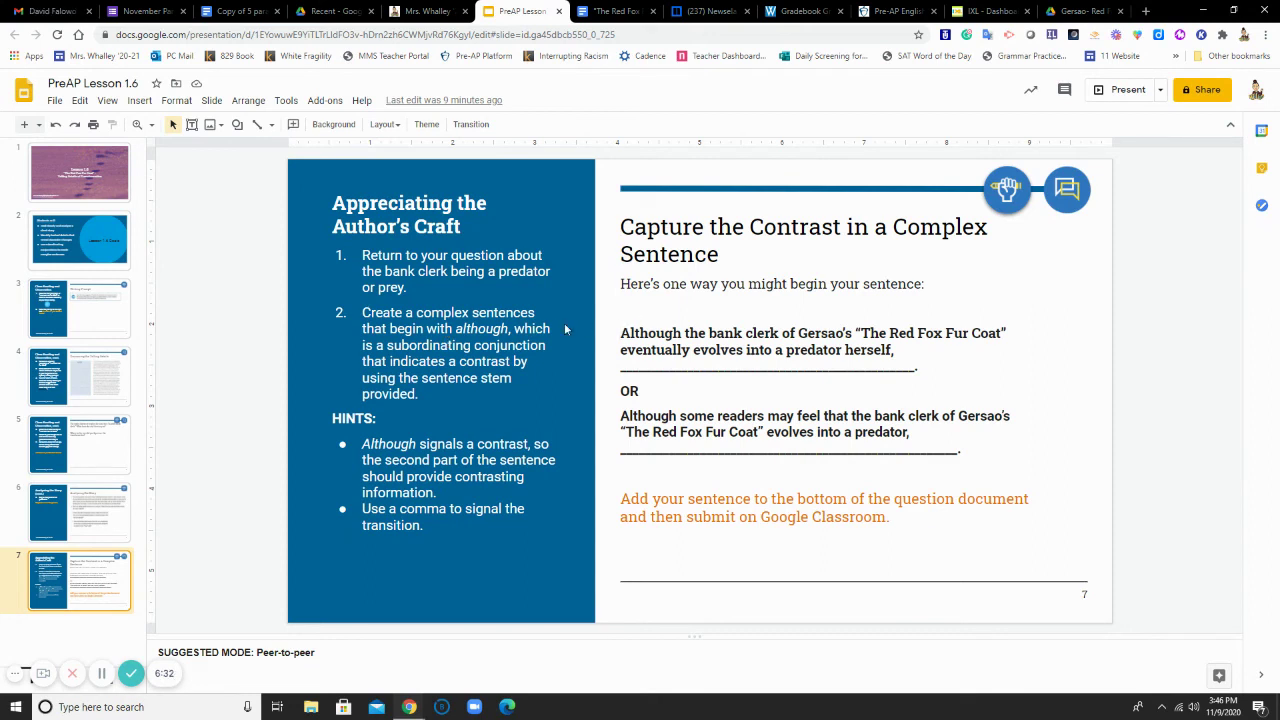
Correct 'sentences' to 'sentence' on slide 7, check the worksheet, and highlight 'submit on Google Classroom'.
click(536, 313)
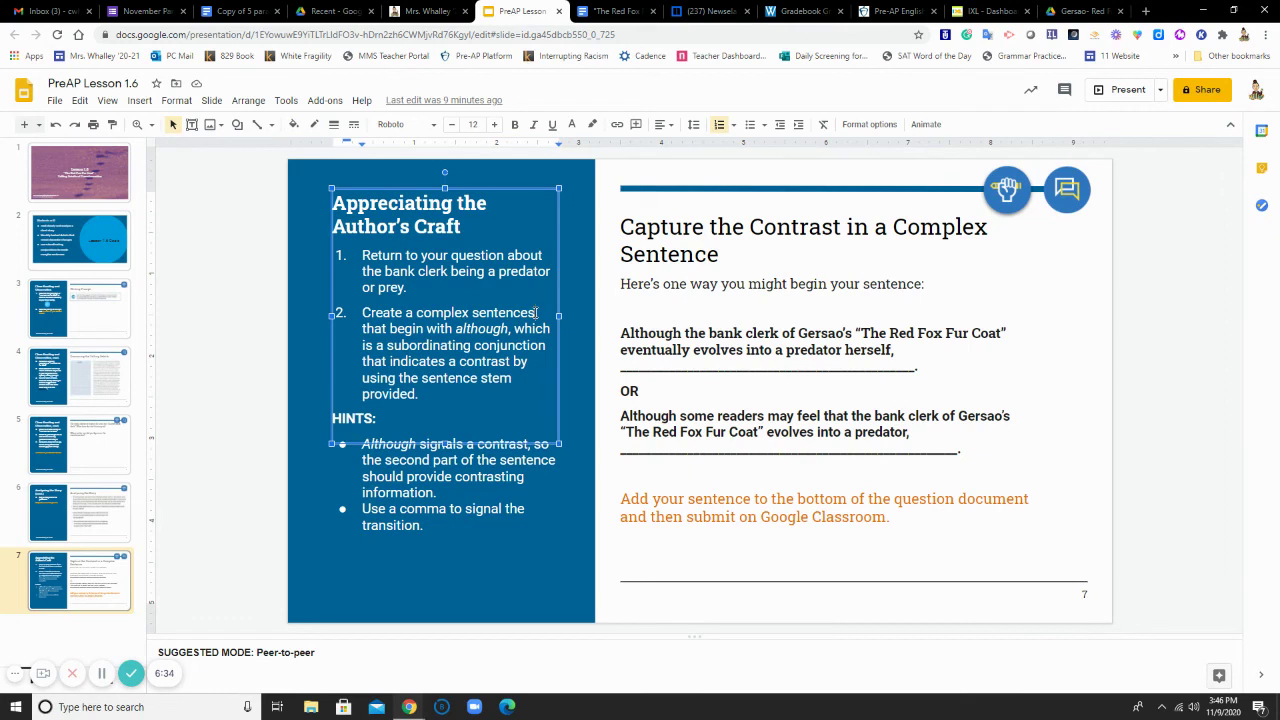
key(BackSpace)
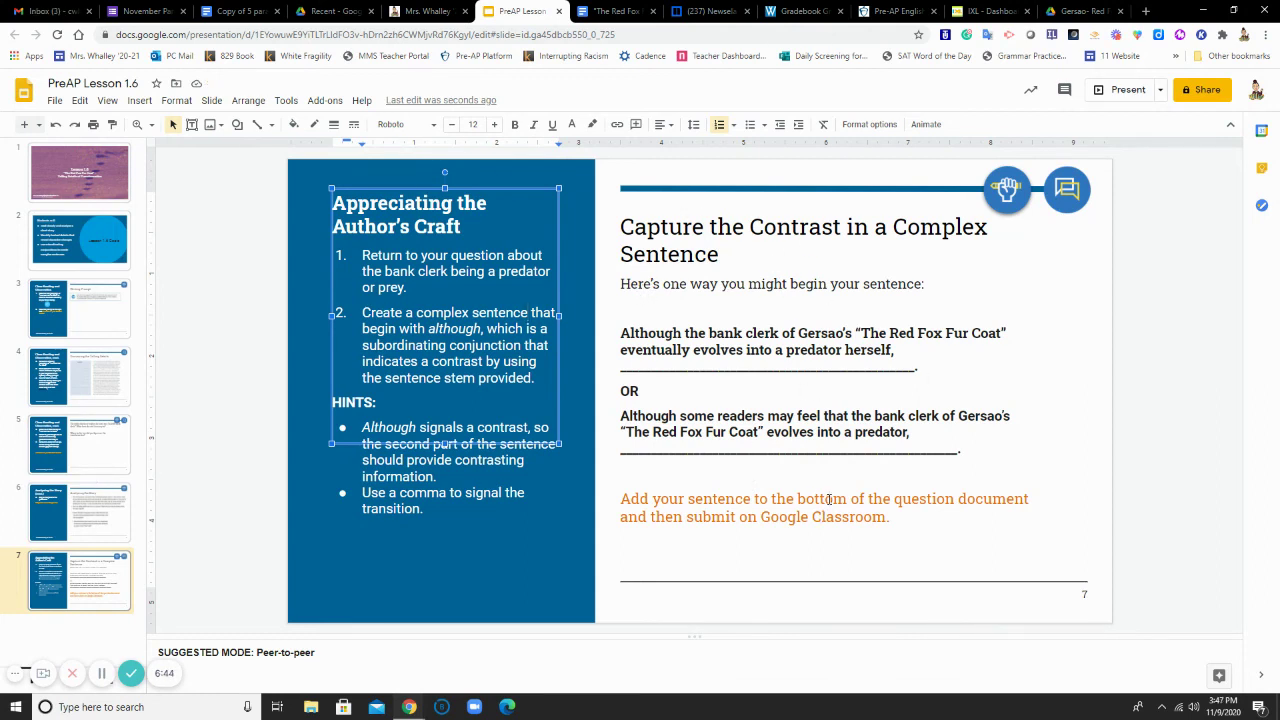
click(613, 7)
click(497, 477)
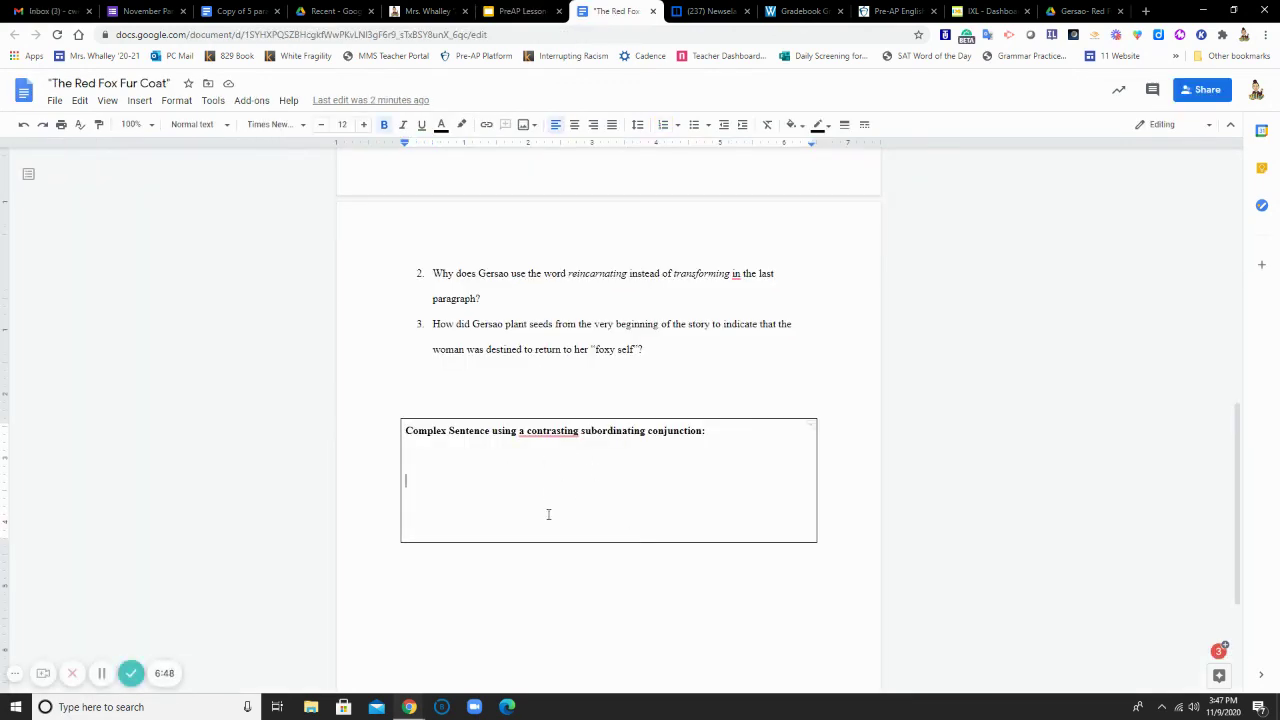
click(520, 11)
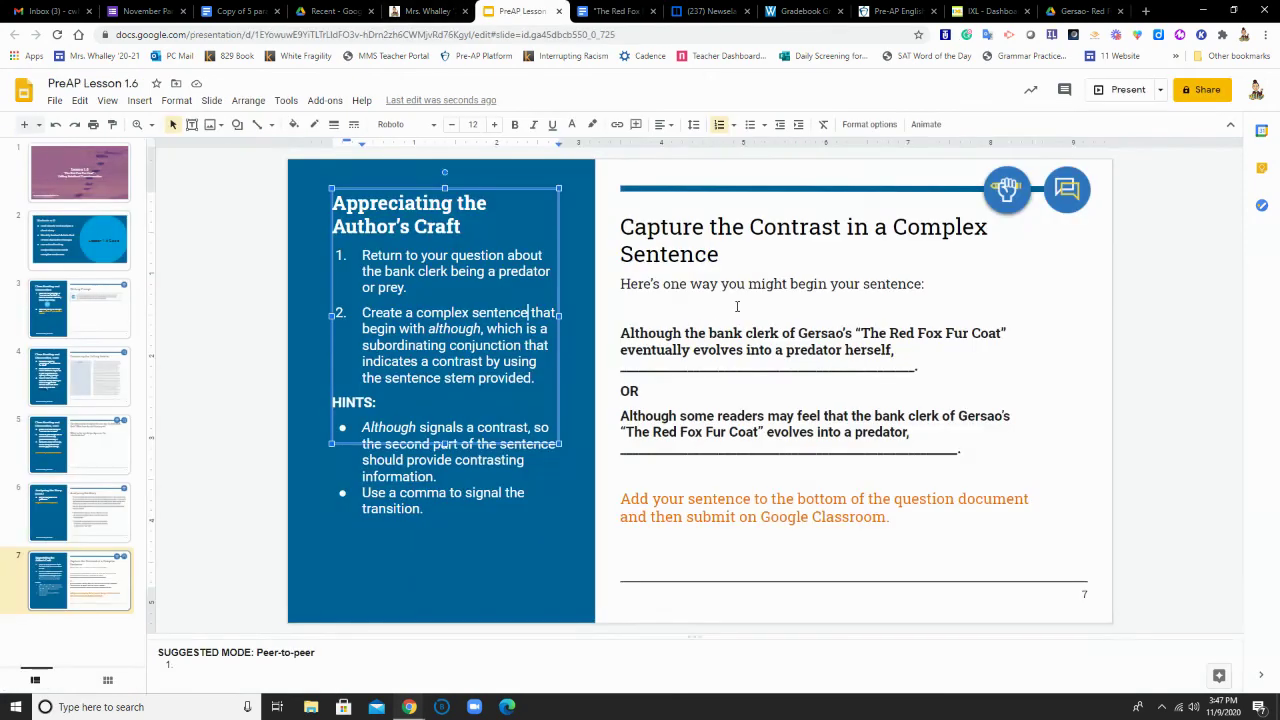
drag(687, 517, 887, 518)
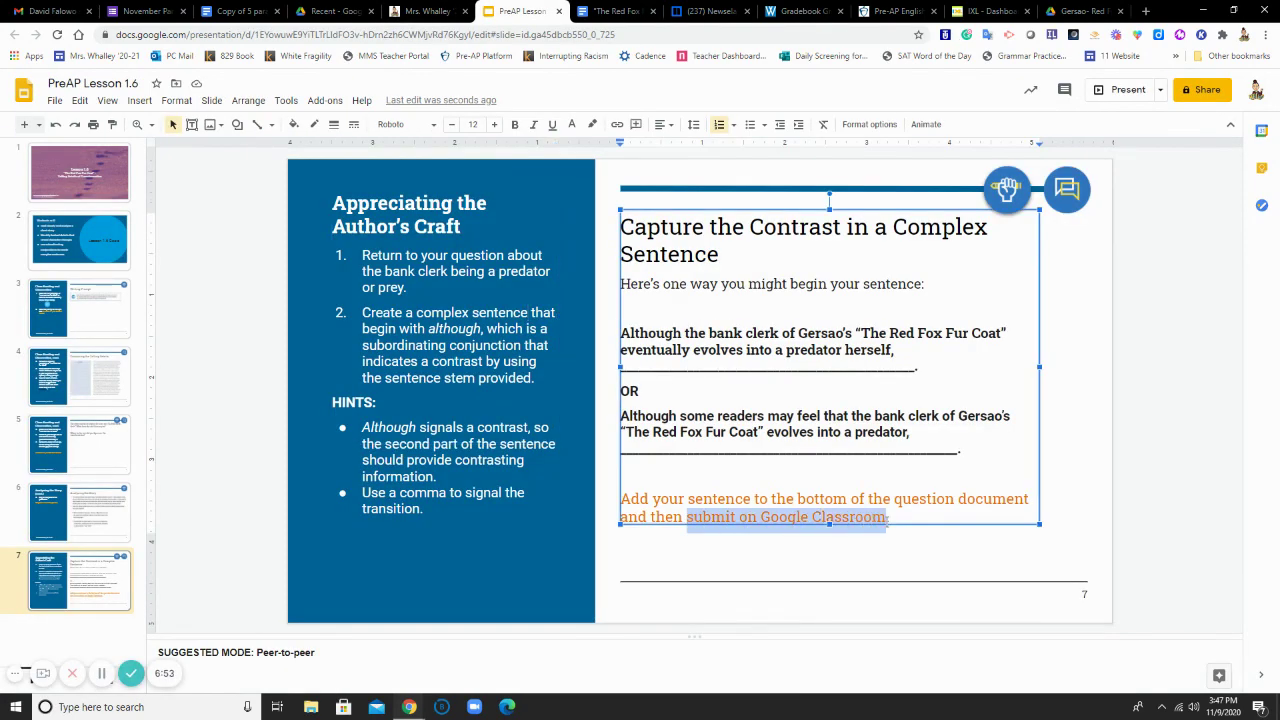
click(800, 548)
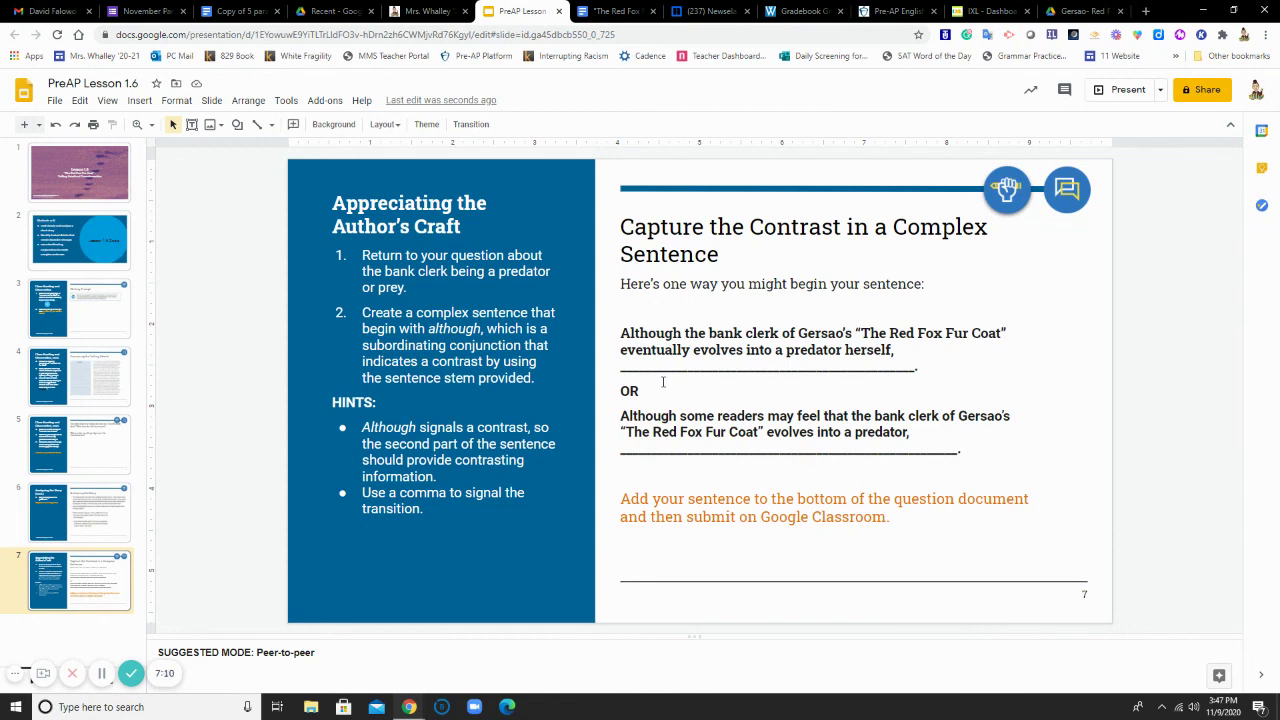
click(73, 676)
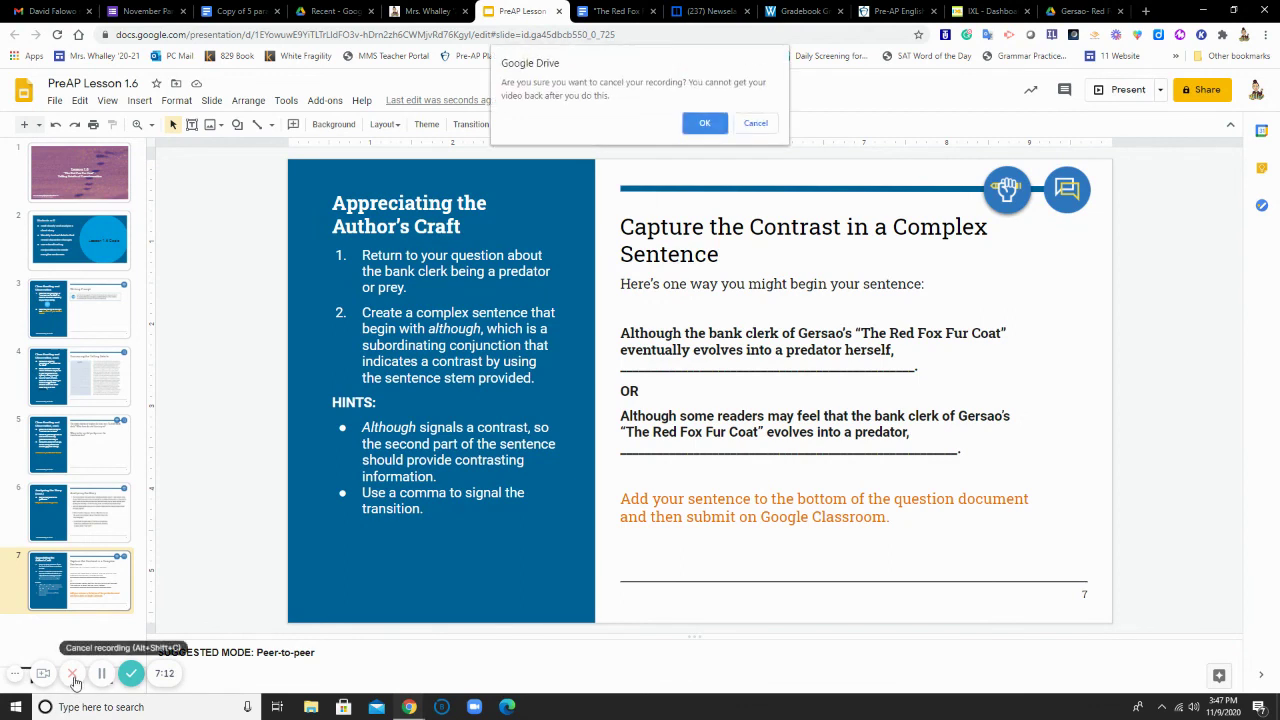